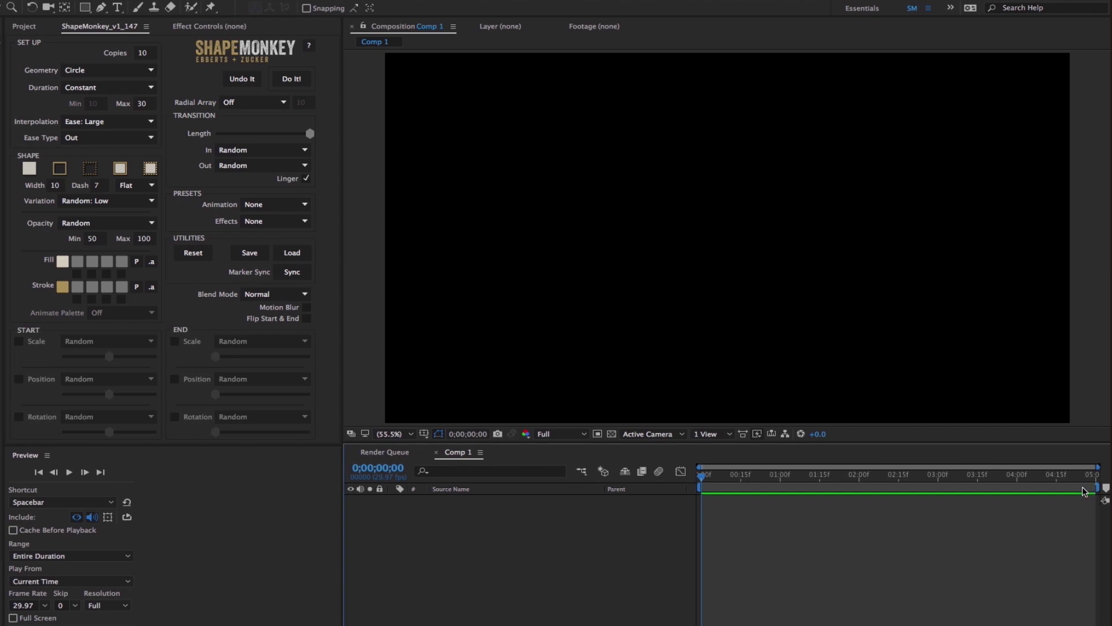
# - End Comp 1's work area at 02:00f and generate the ShapeMonkey shape animation
pyautogui.moveTo(1094, 487); pyautogui.dragTo(864, 510)
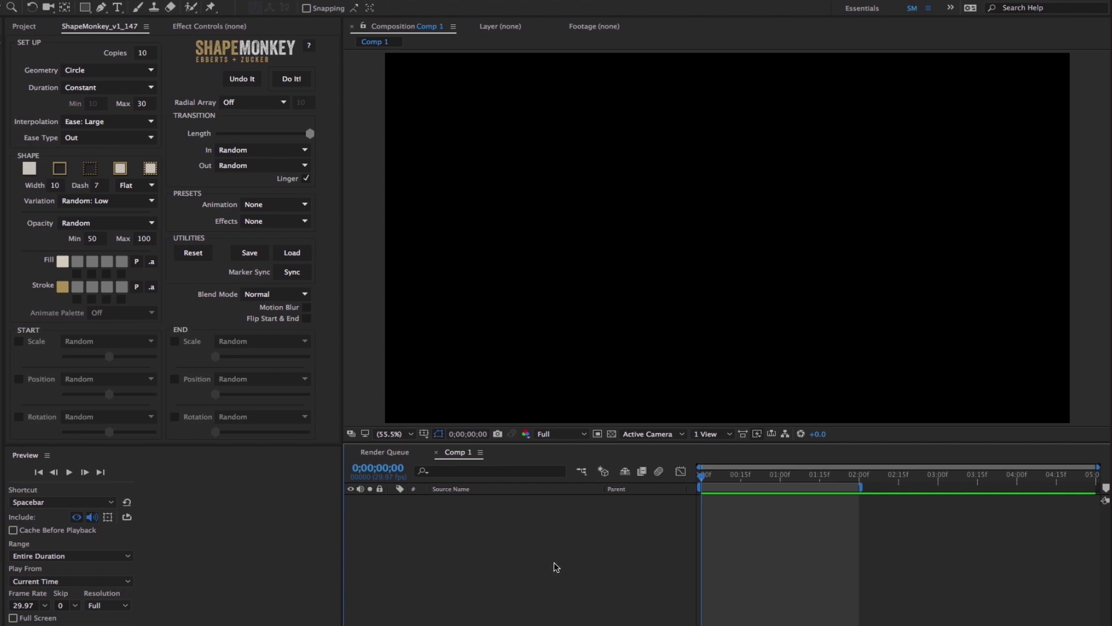
pyautogui.click(291, 81)
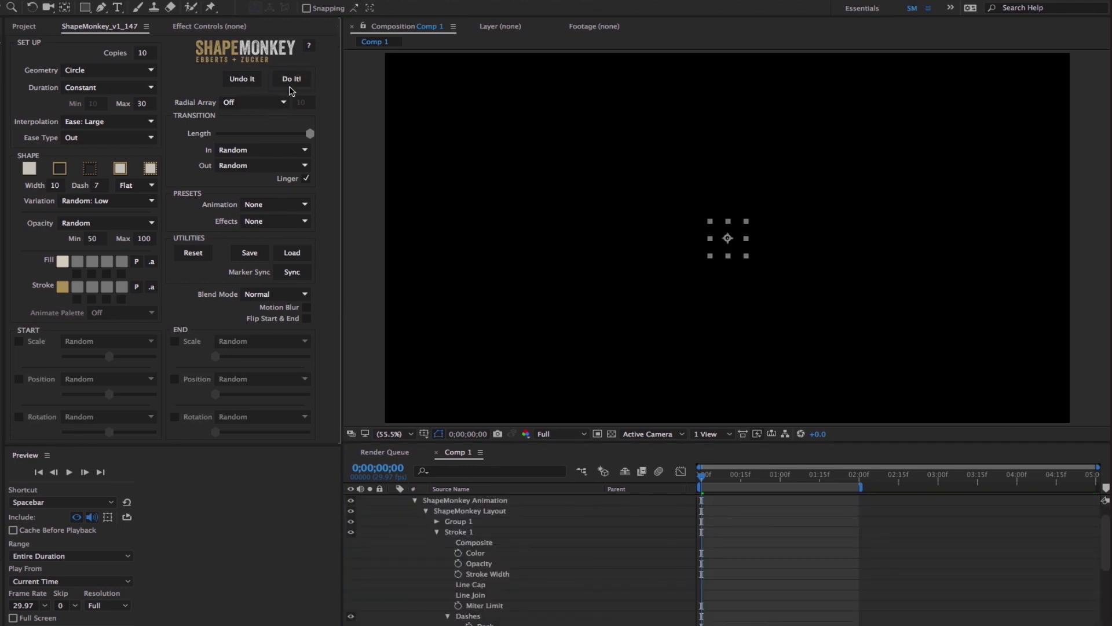
pyautogui.press('space')
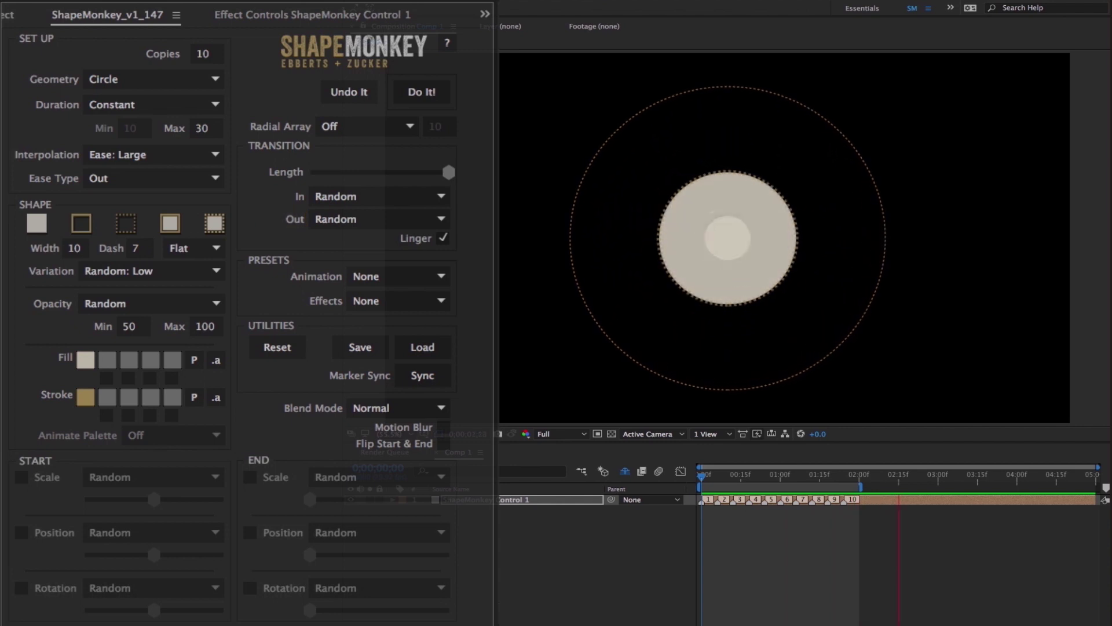
pyautogui.click(394, 199)
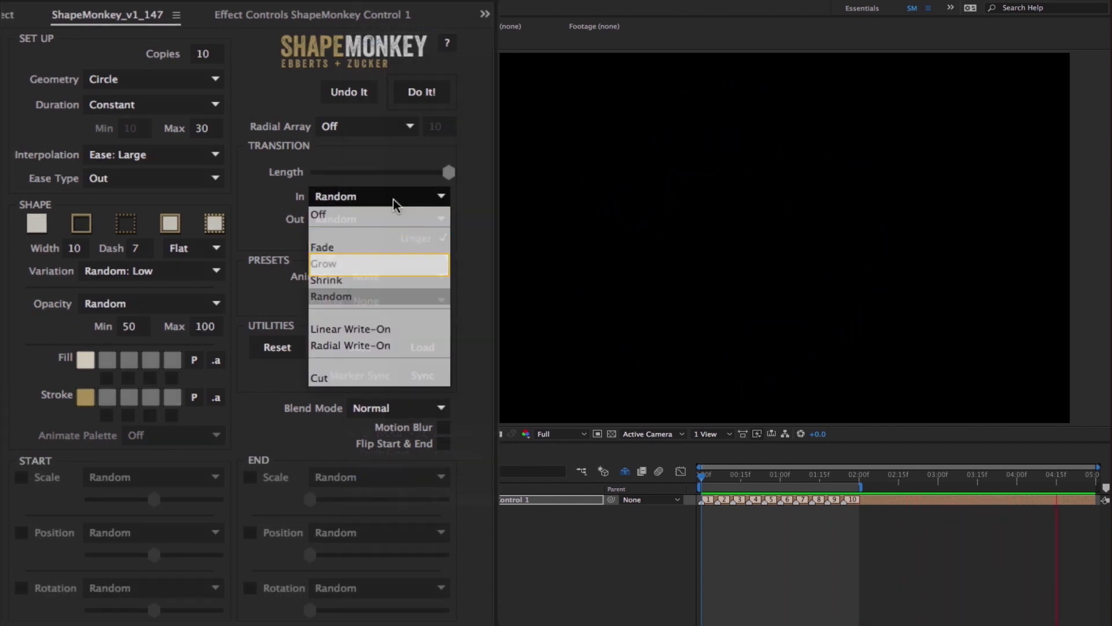
pyautogui.click(394, 199)
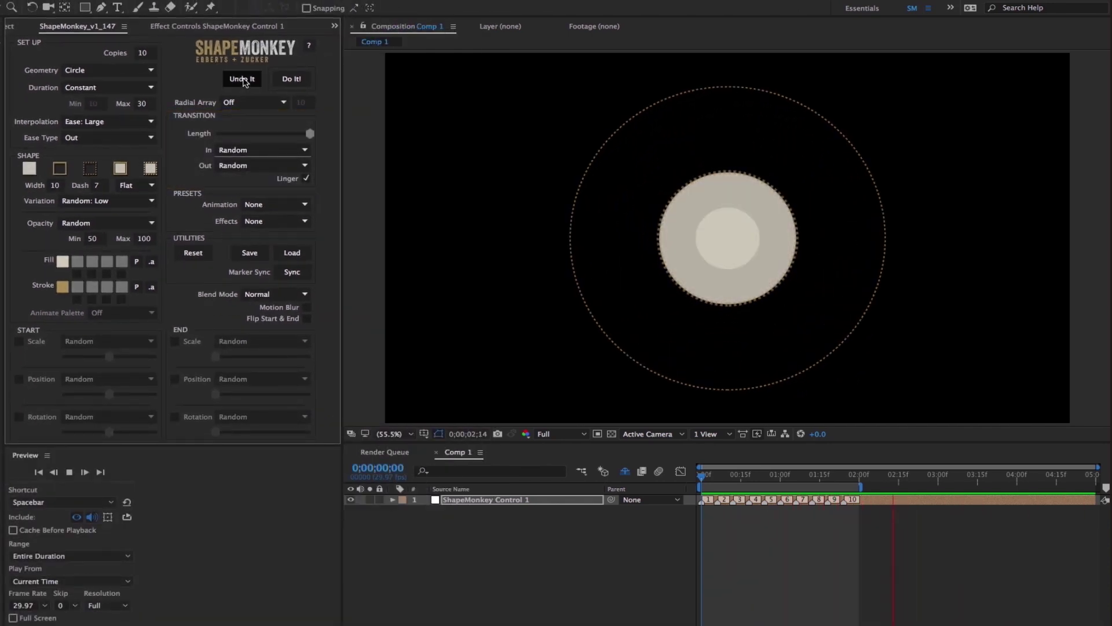
pyautogui.click(242, 79)
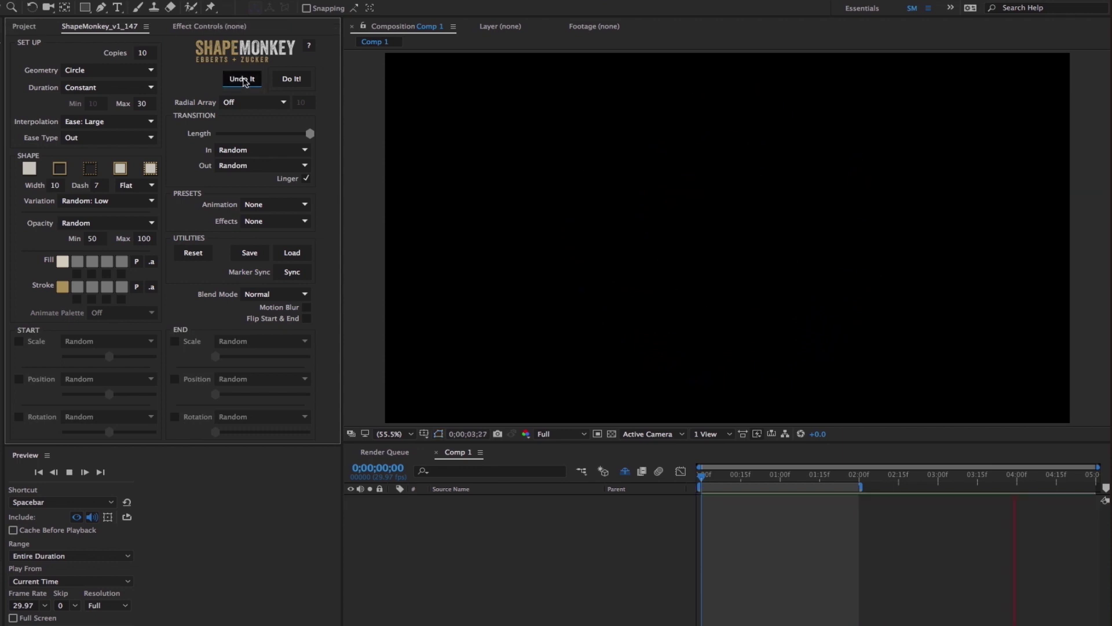
# - Give Comp 1 a Light Gray background and set ShapeMonkey's Copies to 30
pyautogui.press('super+k')
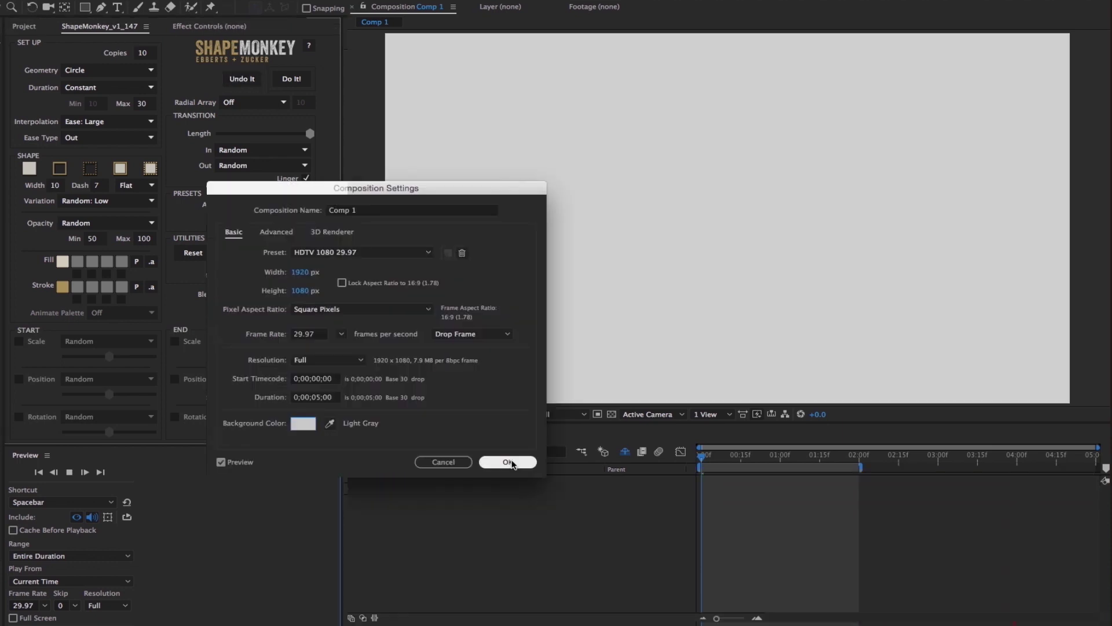
pyautogui.click(508, 462)
pyautogui.click(143, 53)
pyautogui.write('30')
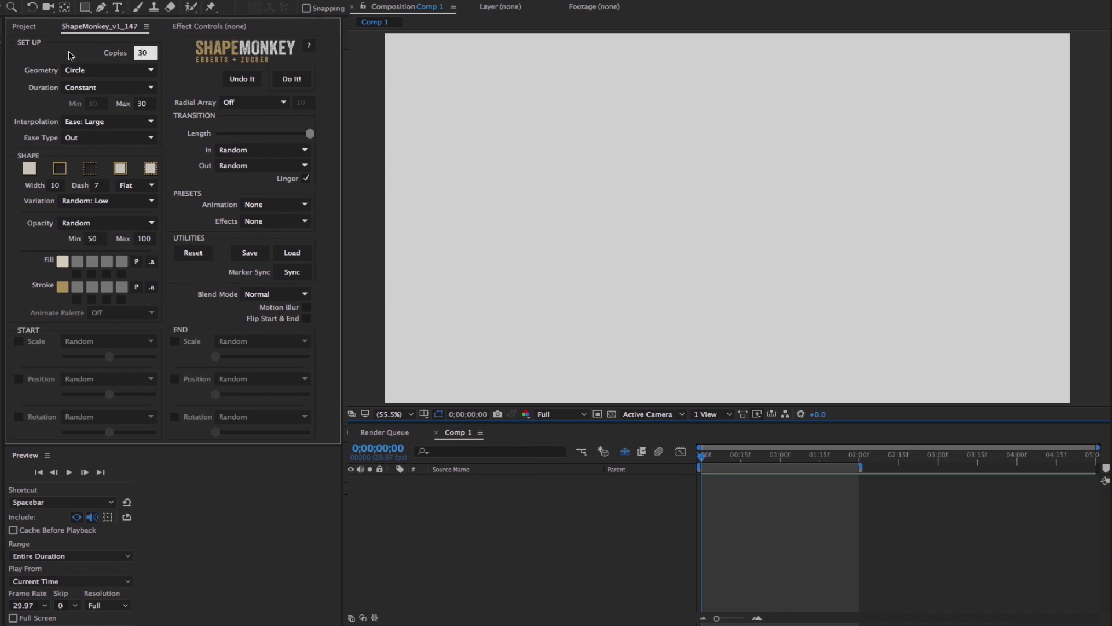
pyautogui.click(90, 70)
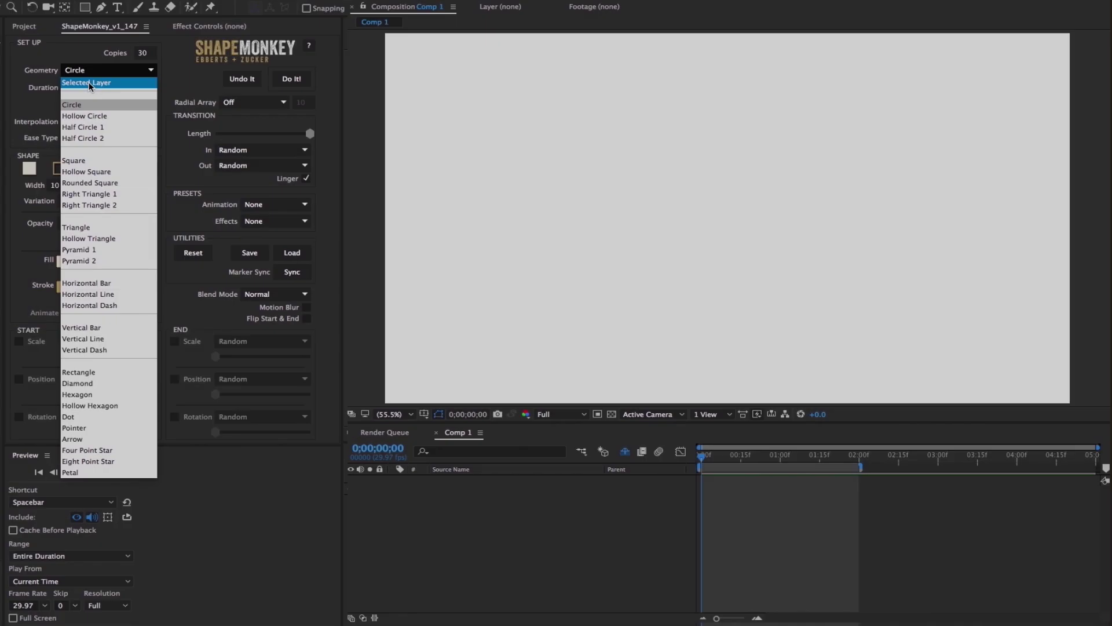
# - Make the shapes squares and apply the orange-gray-red palette to both fill and stroke
pyautogui.click(89, 81)
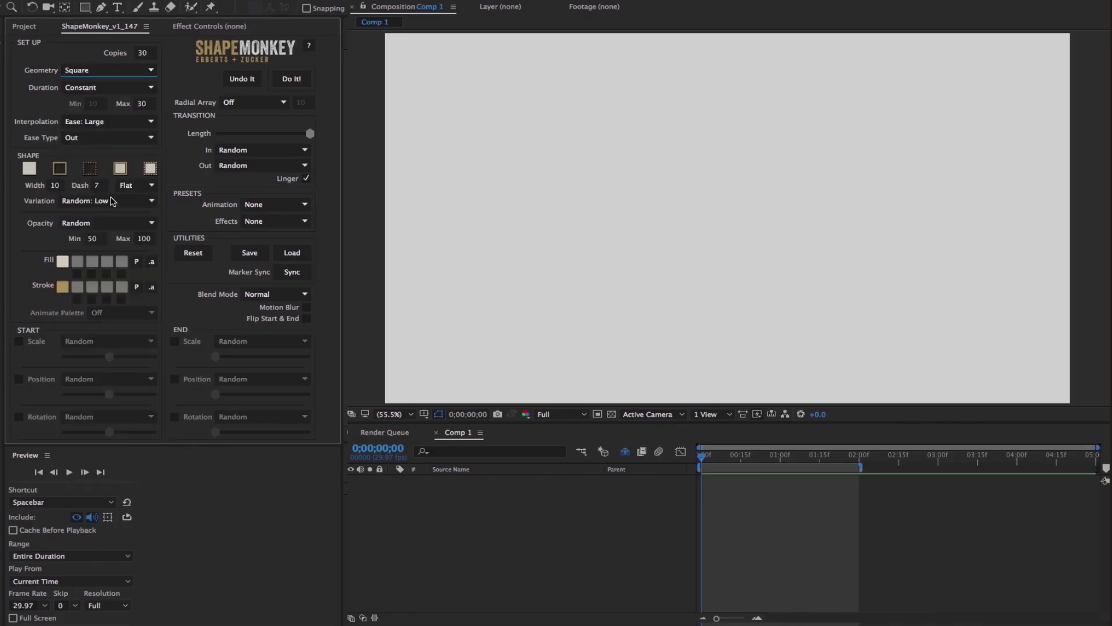
pyautogui.click(137, 261)
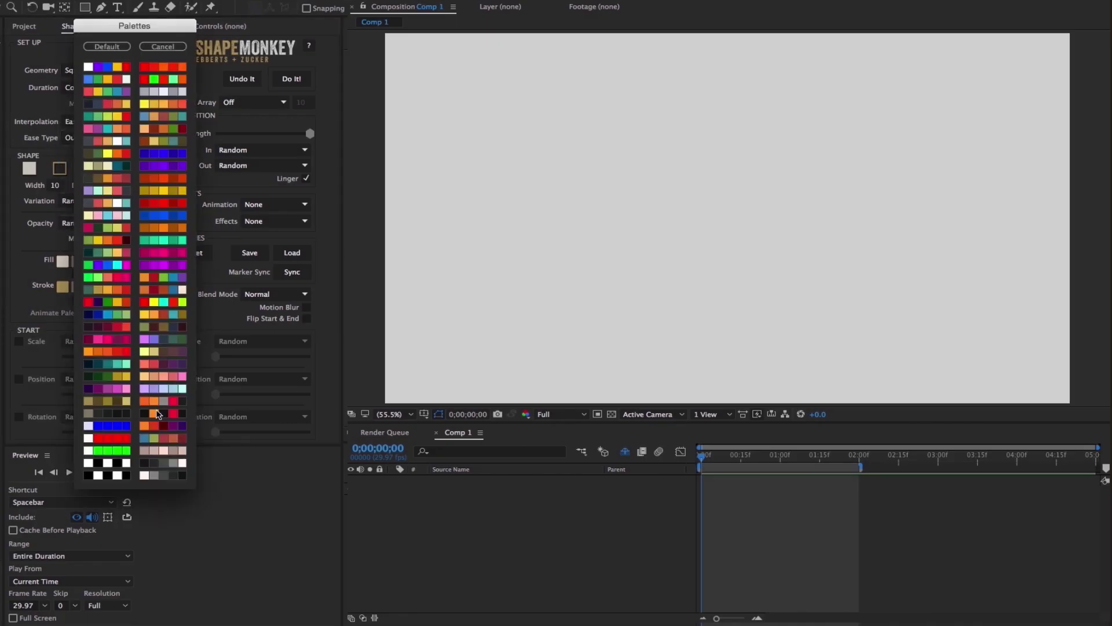
pyautogui.click(157, 411)
pyautogui.click(137, 288)
pyautogui.click(167, 403)
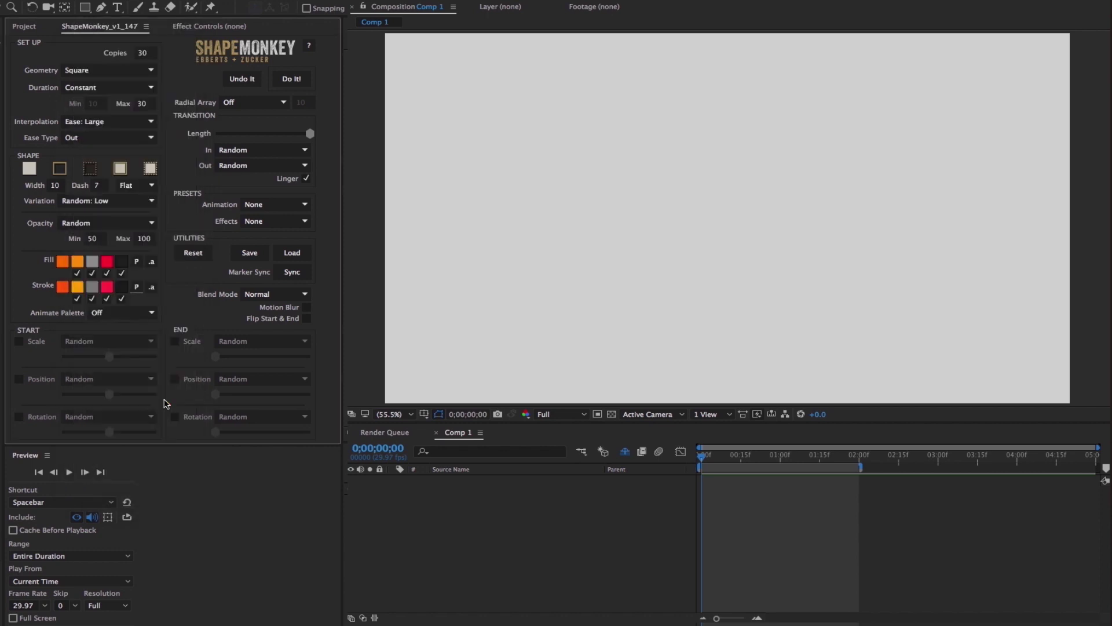
# - Set the In transition to Linear Write-On and the Out transition to Linear Write-Off
pyautogui.click(226, 149)
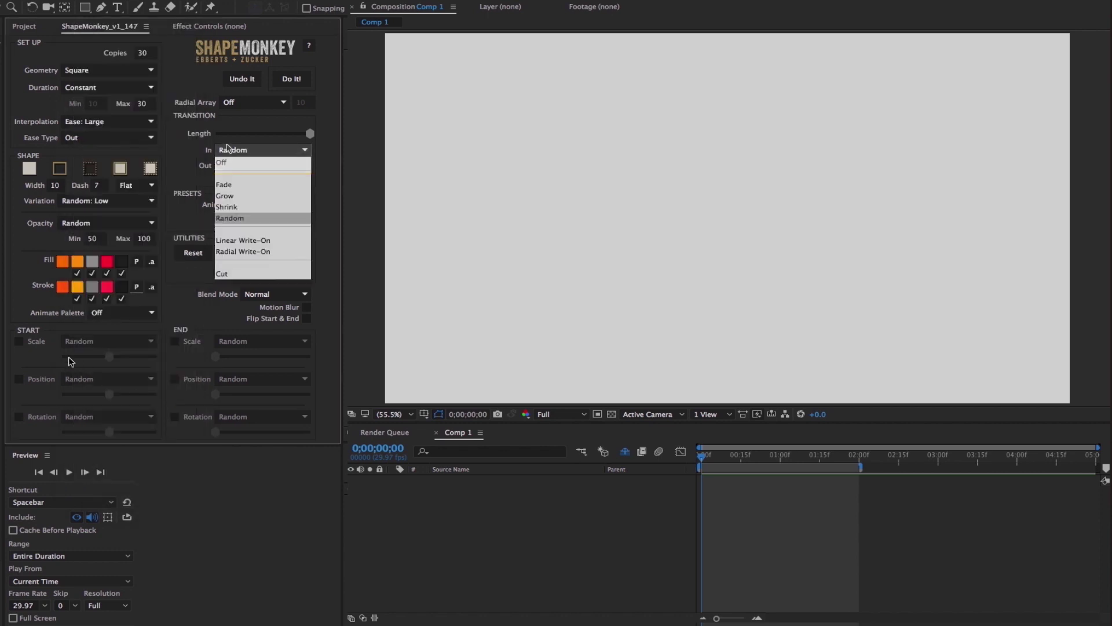
pyautogui.click(229, 240)
pyautogui.click(233, 168)
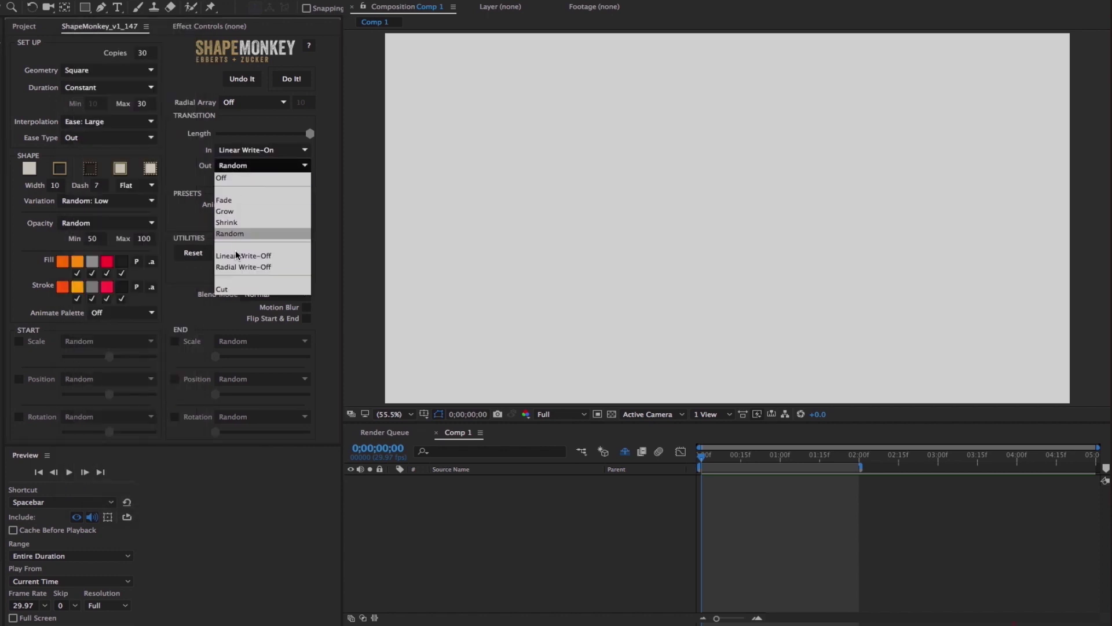
pyautogui.click(242, 256)
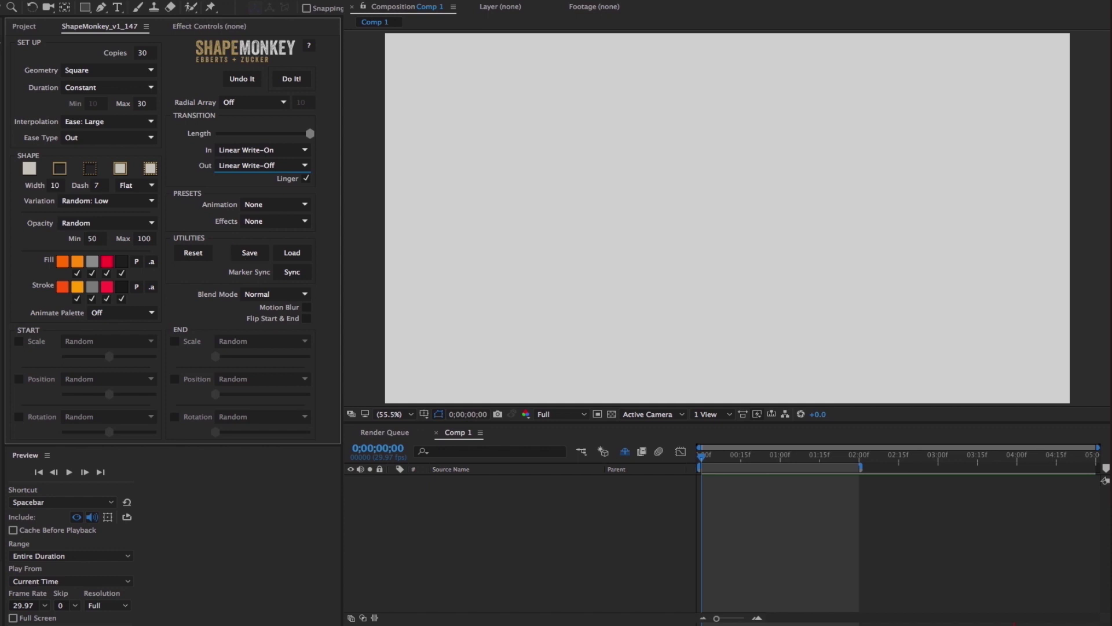
# - Enable random start scale and a Random Left start position, then generate the squares
pyautogui.click(19, 341)
pyautogui.click(18, 378)
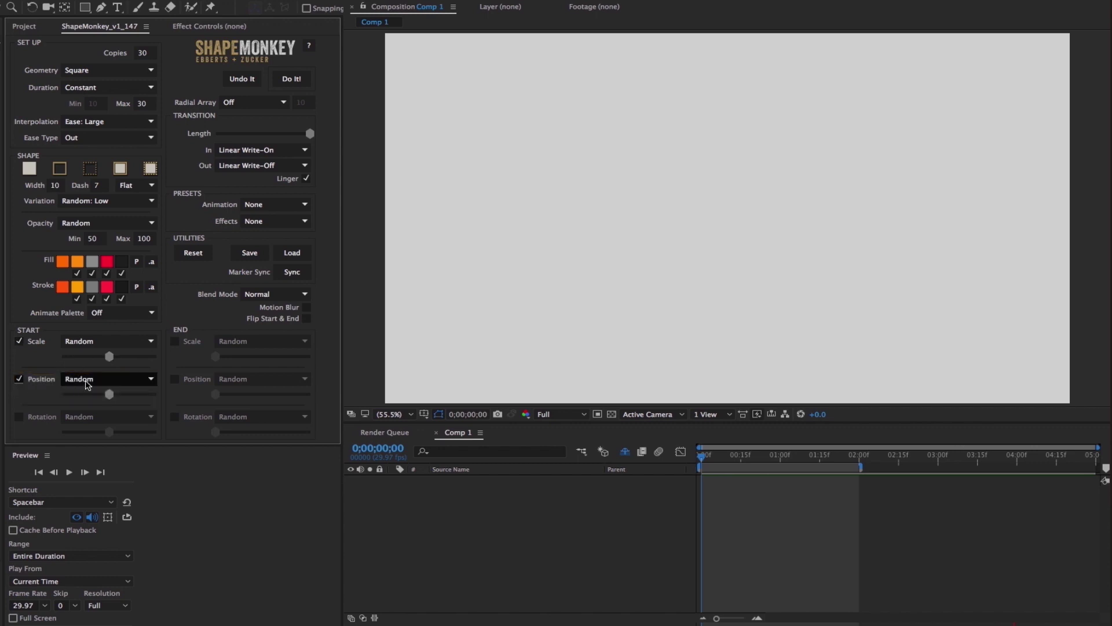
pyautogui.click(85, 382)
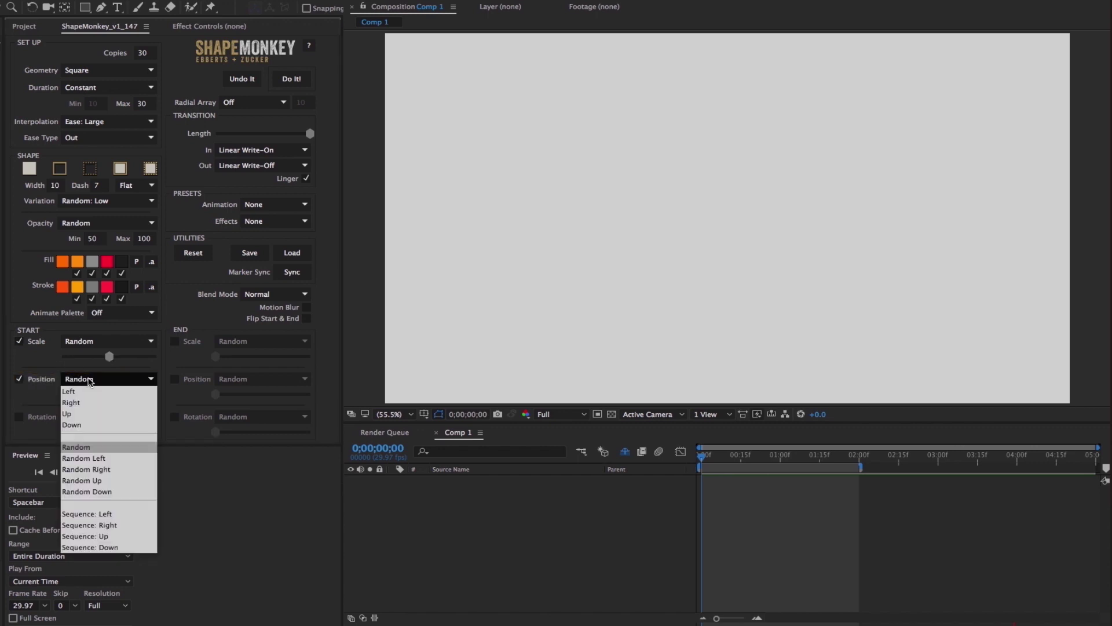
pyautogui.click(96, 459)
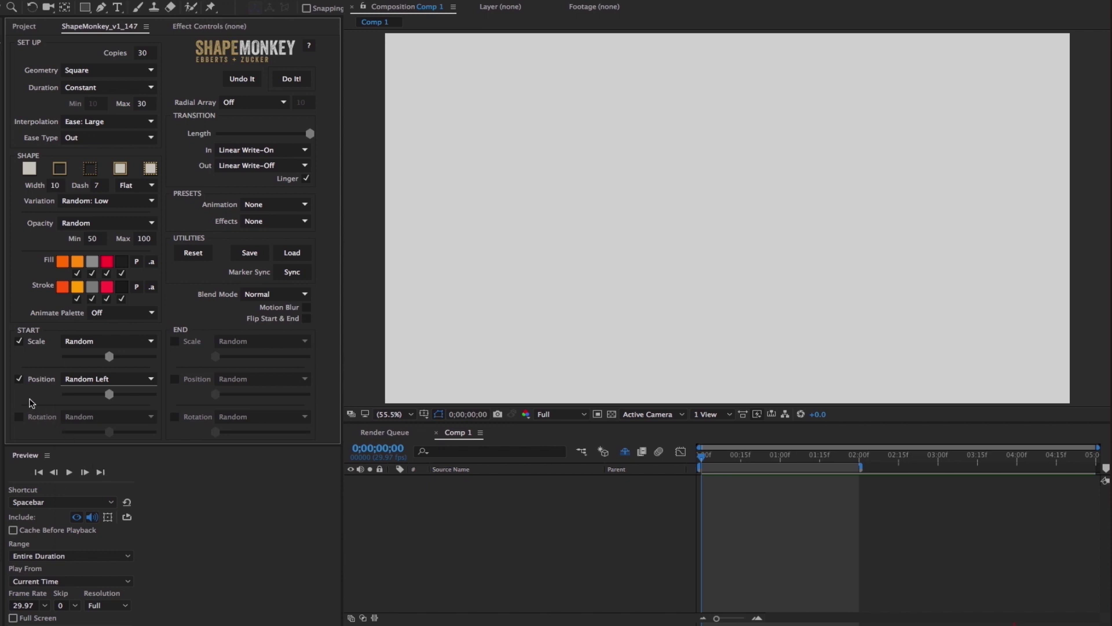
pyautogui.click(287, 79)
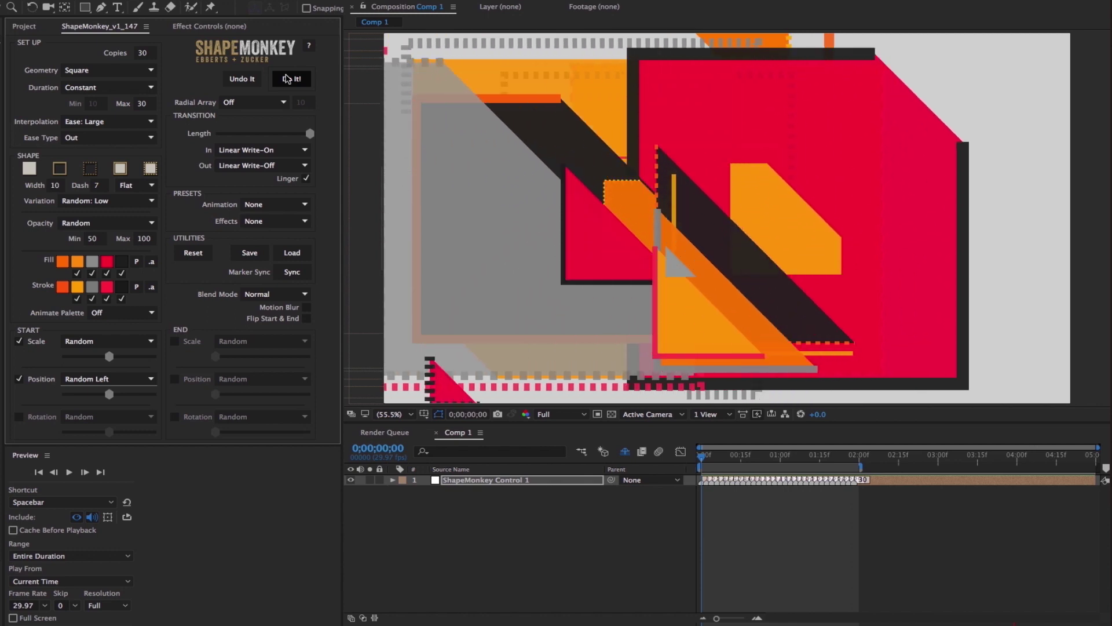
# - Generate a second batch of squares in Comp 1 as ShapeMonkey Control 2
pyautogui.click(287, 78)
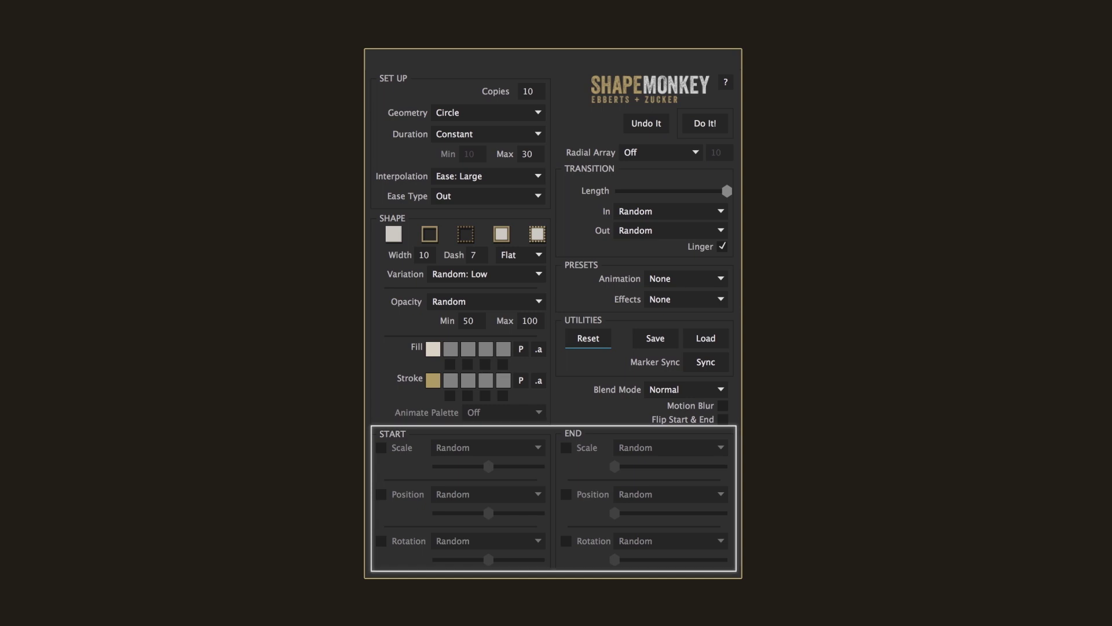
# - Check Scale, Position and Rotation in both the START and END sections
pyautogui.click(381, 448)
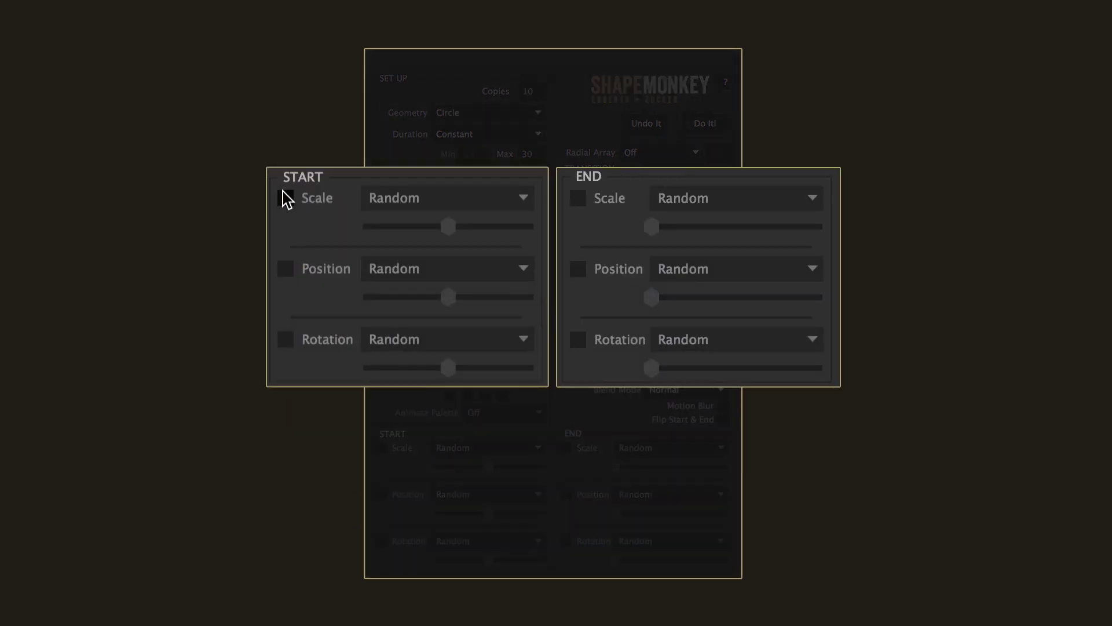
pyautogui.click(381, 496)
pyautogui.click(285, 339)
pyautogui.click(578, 197)
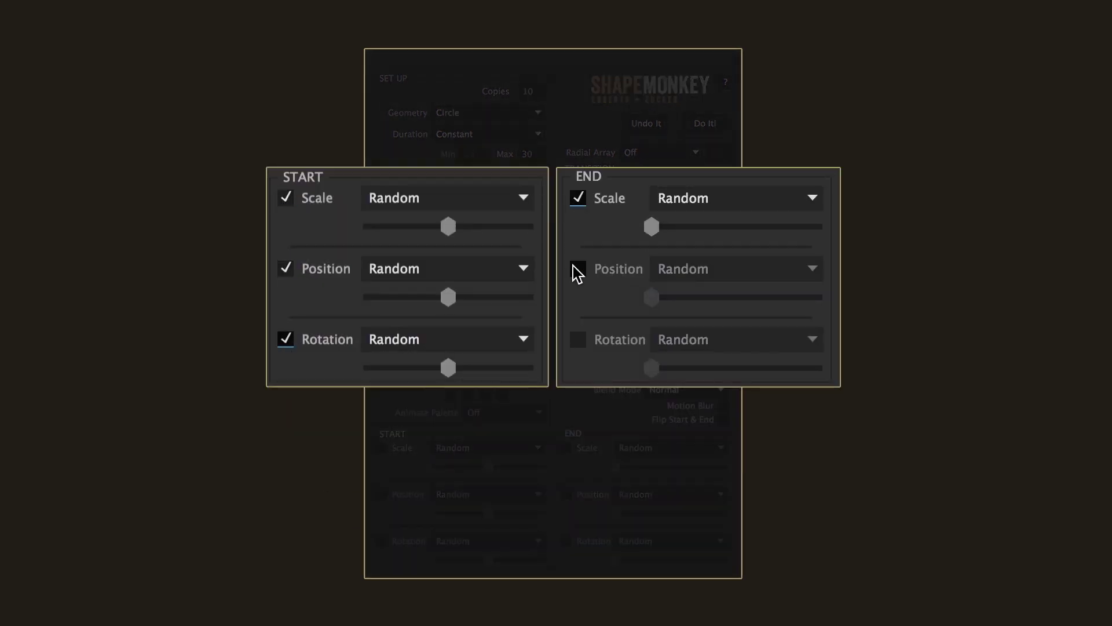
pyautogui.click(578, 268)
pyautogui.click(579, 339)
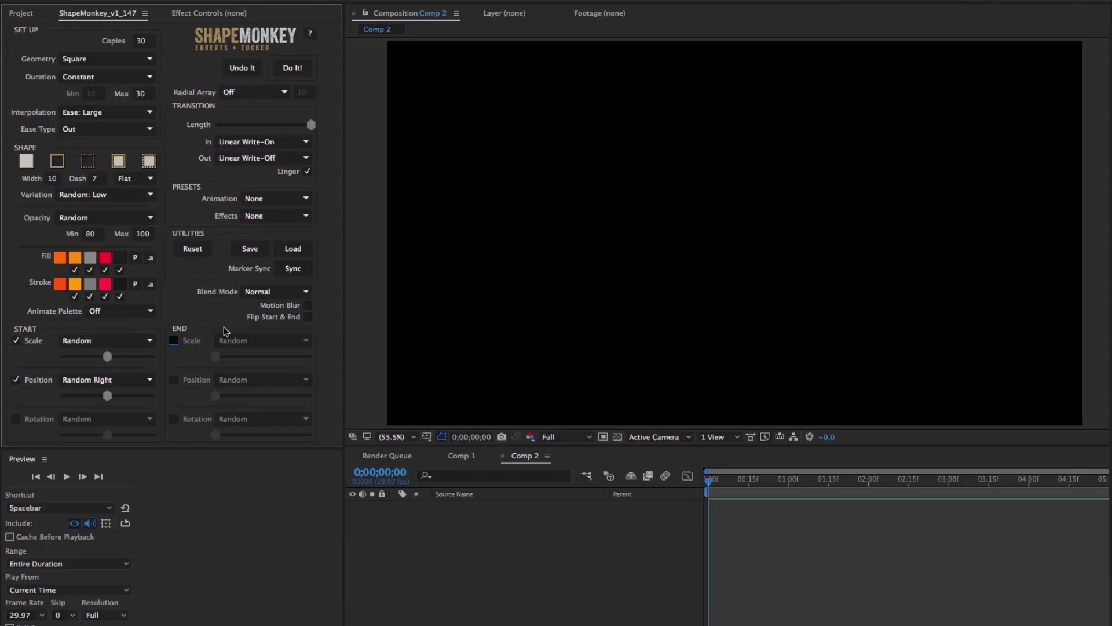
# - Apply the SimpleMove animation preset in Comp 2 and play back the sliding square
pyautogui.click(259, 199)
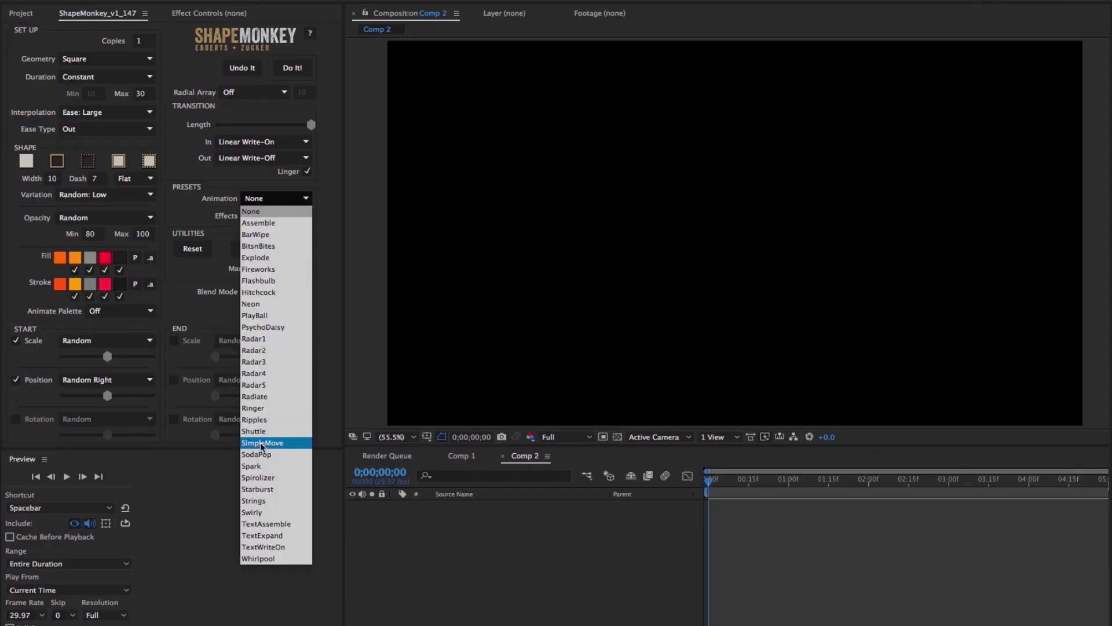
pyautogui.click(259, 442)
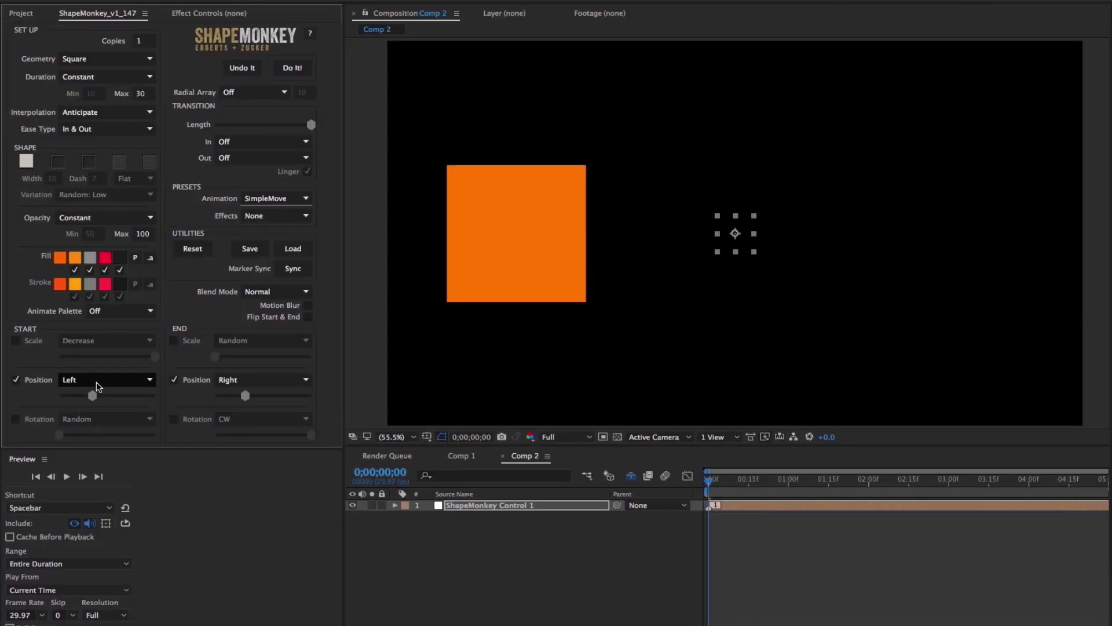
pyautogui.click(66, 476)
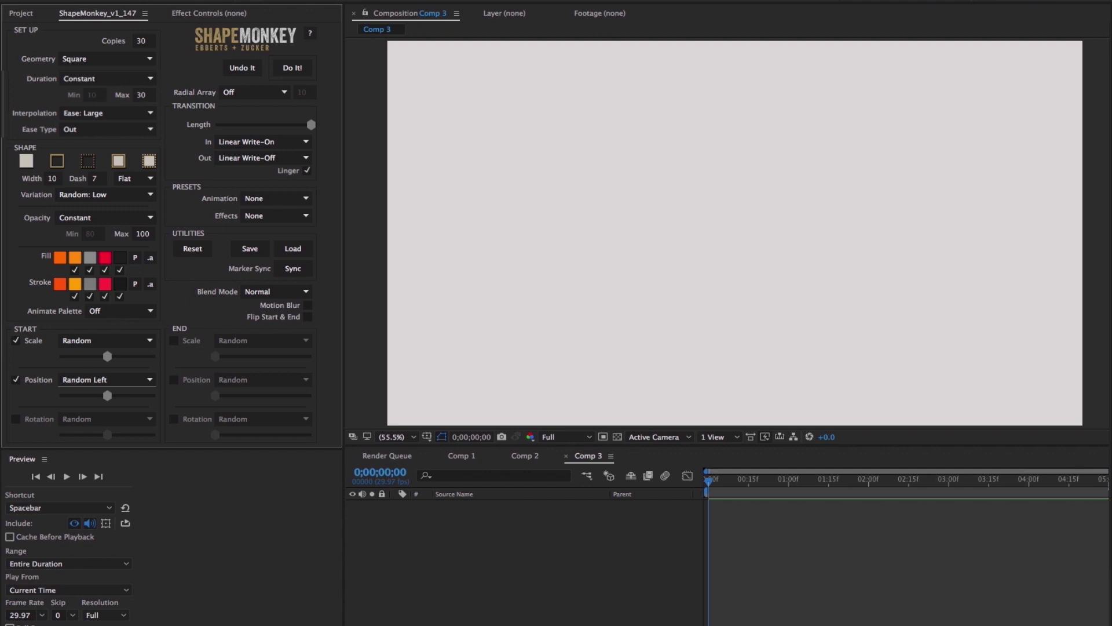
# - Give the squares a Random Right end position, generate them in Comp 3, and preview
pyautogui.click(174, 381)
pyautogui.click(230, 379)
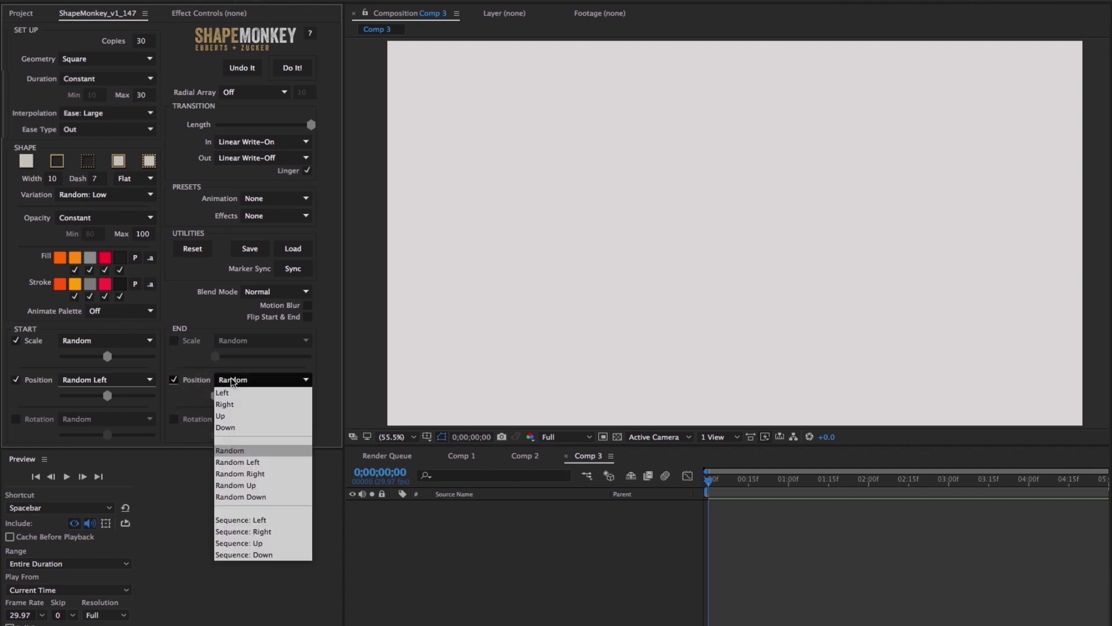
pyautogui.click(240, 474)
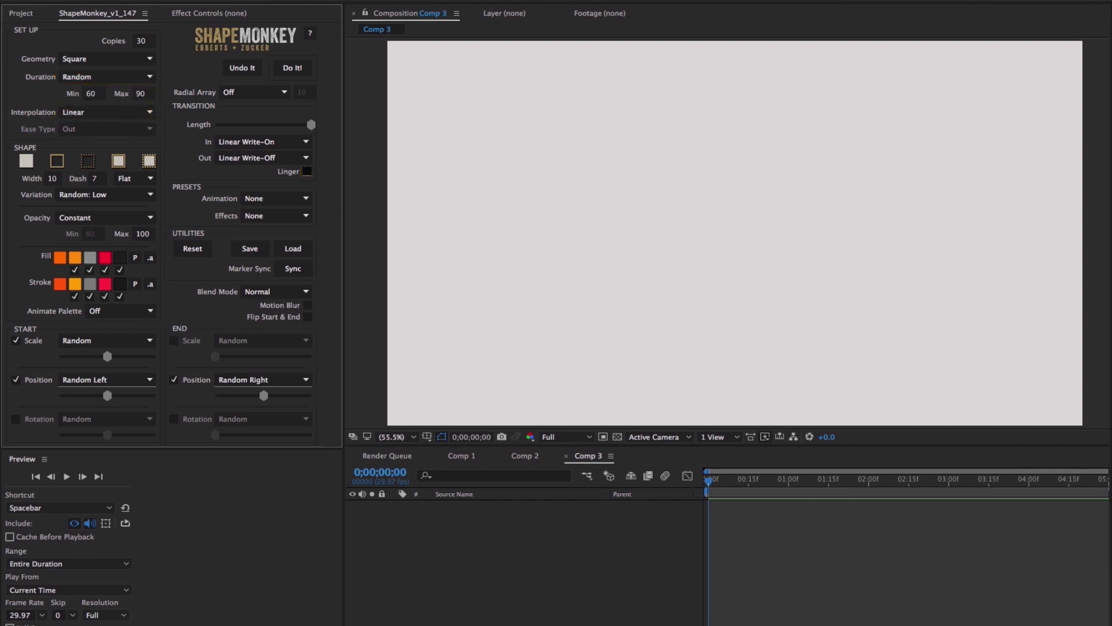
pyautogui.click(293, 68)
pyautogui.press('space')
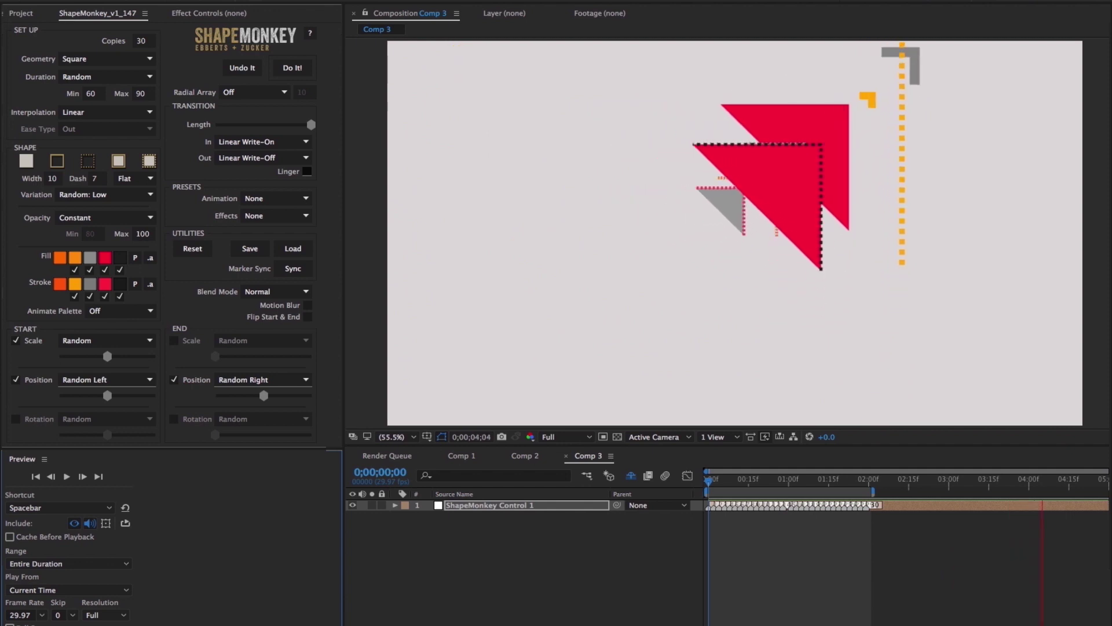
pyautogui.press('space')
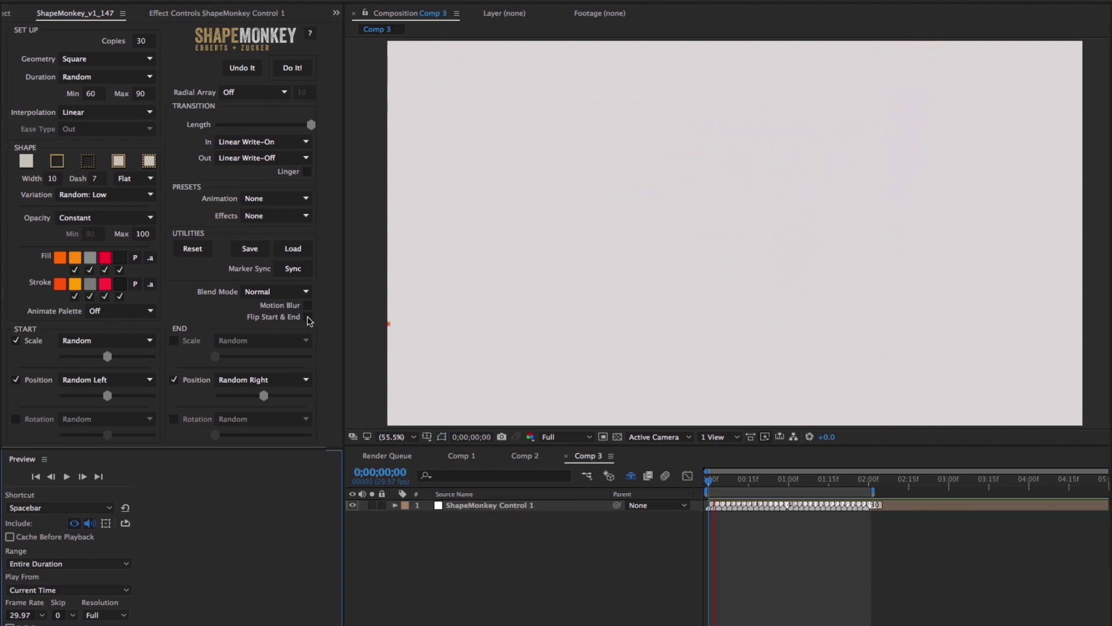
# - Turn on Flip Start & End, then open ShapeMonkey Control 2's Effect Controls
pyautogui.click(308, 317)
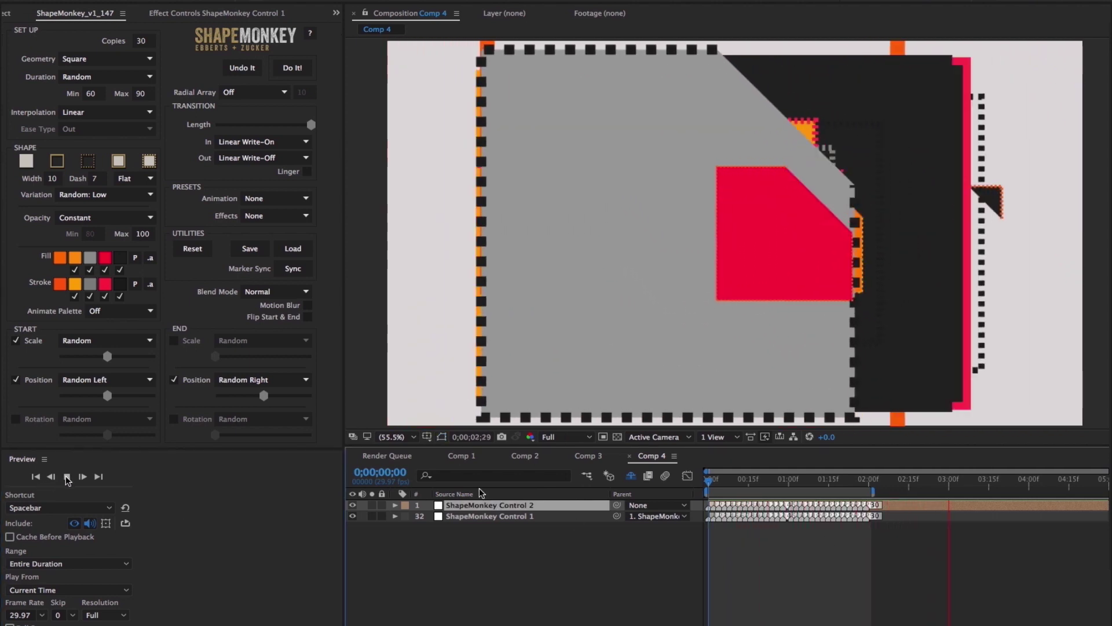
pyautogui.click(491, 503)
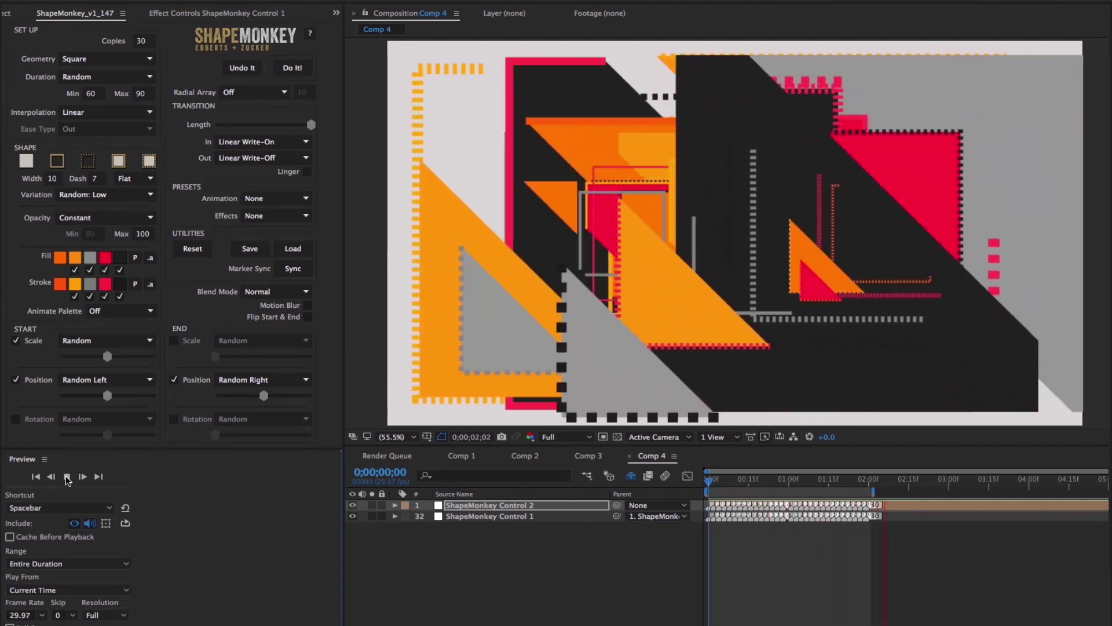
pyautogui.press('s')
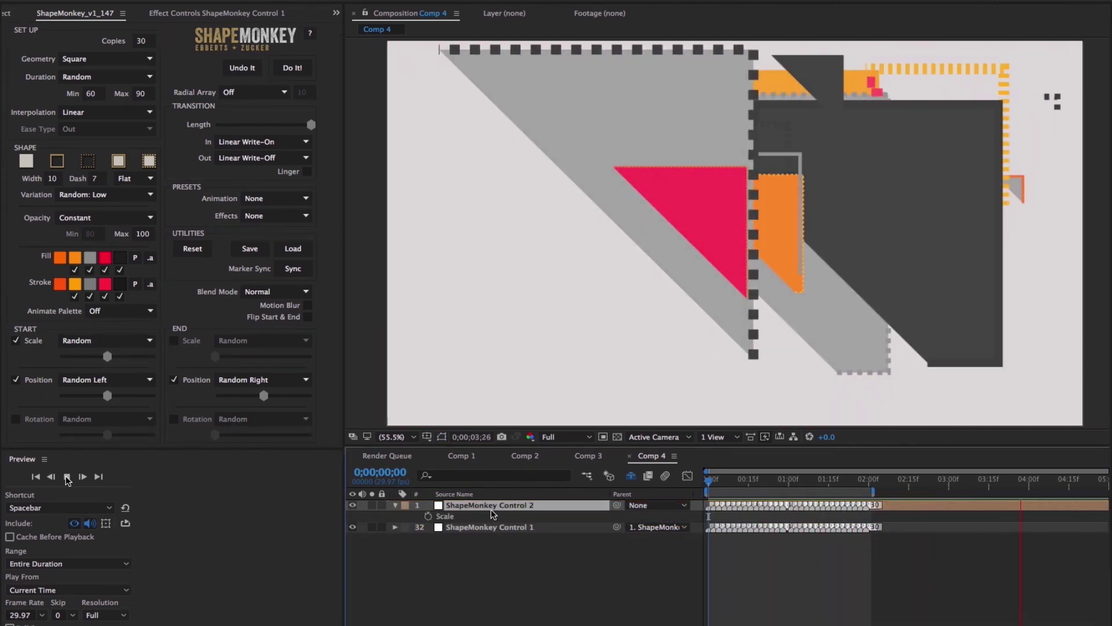
pyautogui.press('s')
pyautogui.click(899, 503)
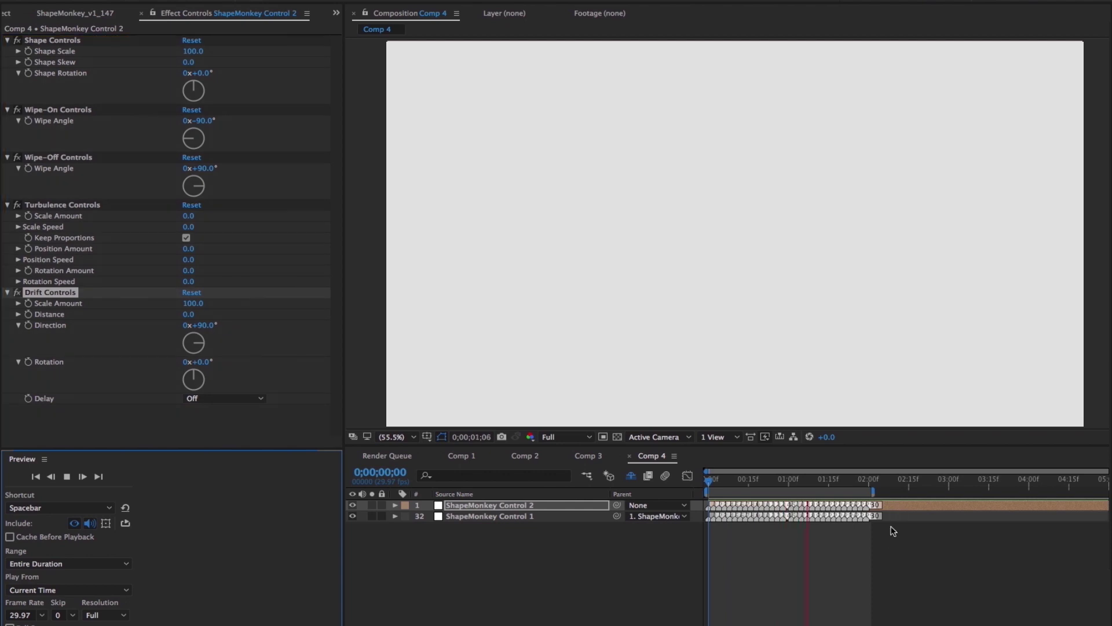
# - Reveal ShapeMonkey Control 2's Scale property, then move to ShapeMonkey Control 1
pyautogui.click(491, 507)
pyautogui.press('s')
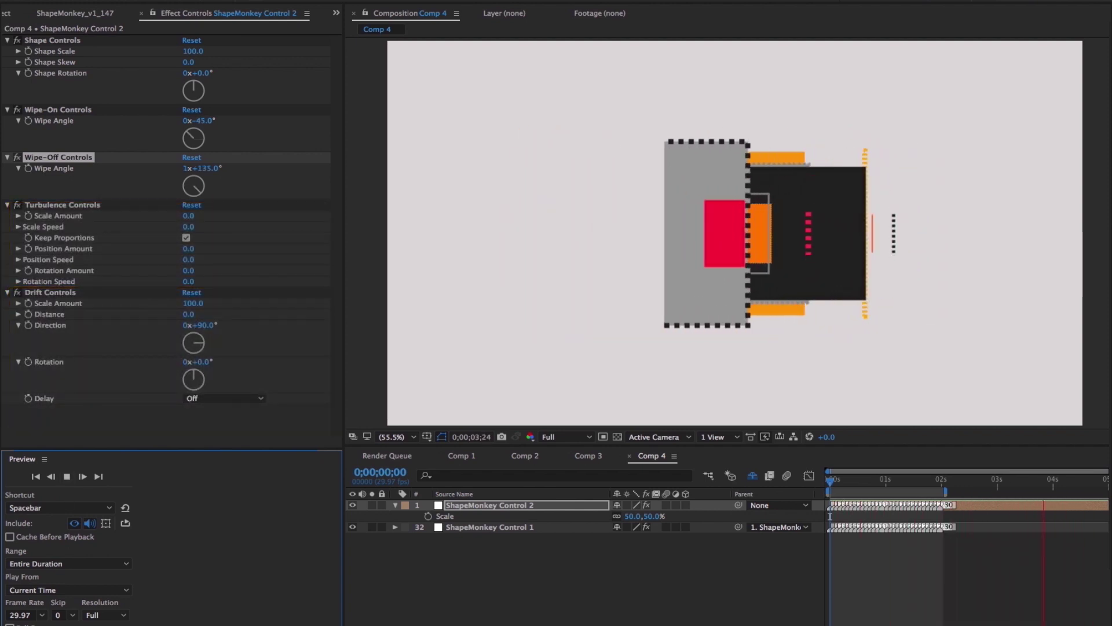
pyautogui.hotkey('ctrl', 'Down')
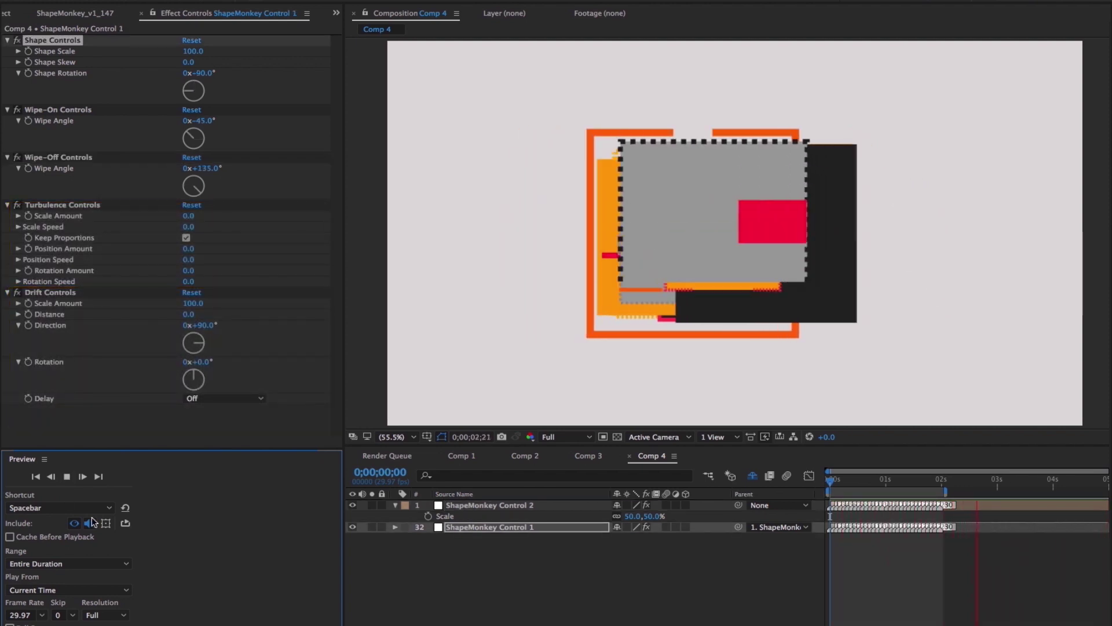